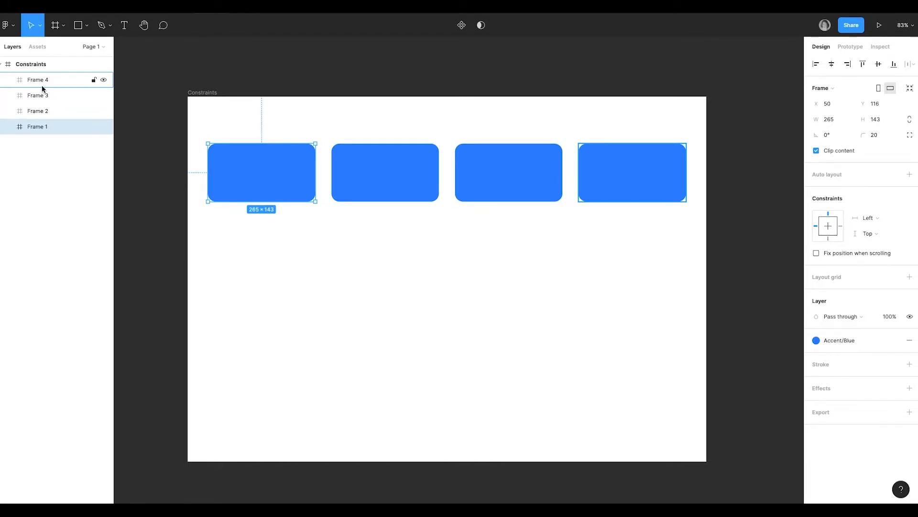
Step: Resize the Constraints frame to about 1098 × 929 to test how its four blue rectangles respond
click(211, 94)
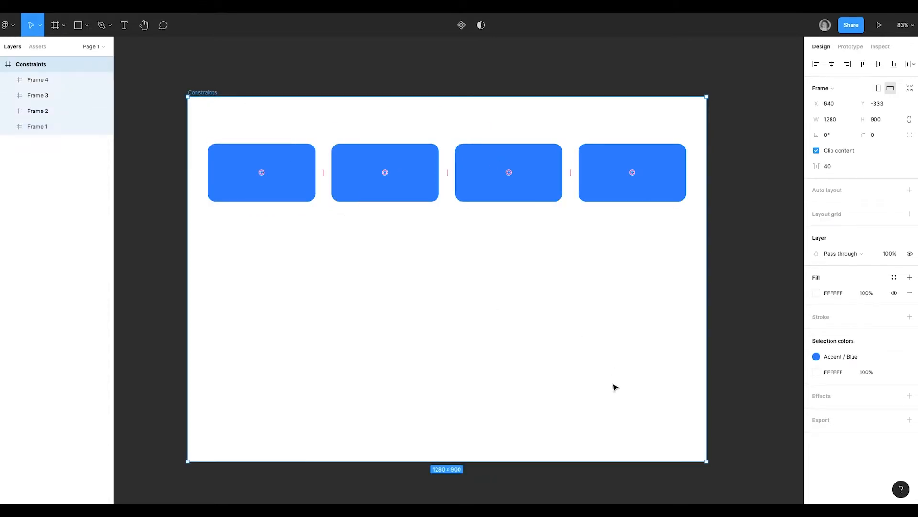
scroll(614, 389, right, 1)
scroll(614, 389, down, 1)
scroll(615, 389, down, 1)
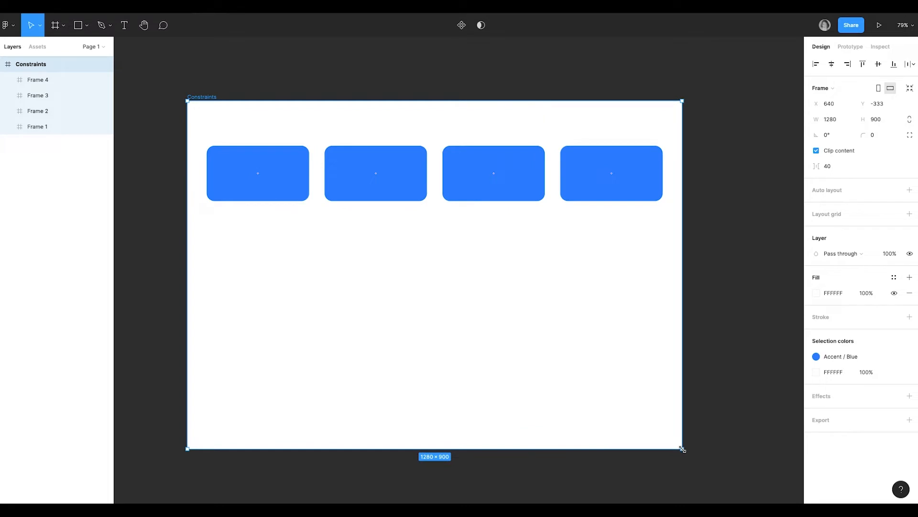
drag(683, 449, 612, 331)
scroll(523, 262, up, 5)
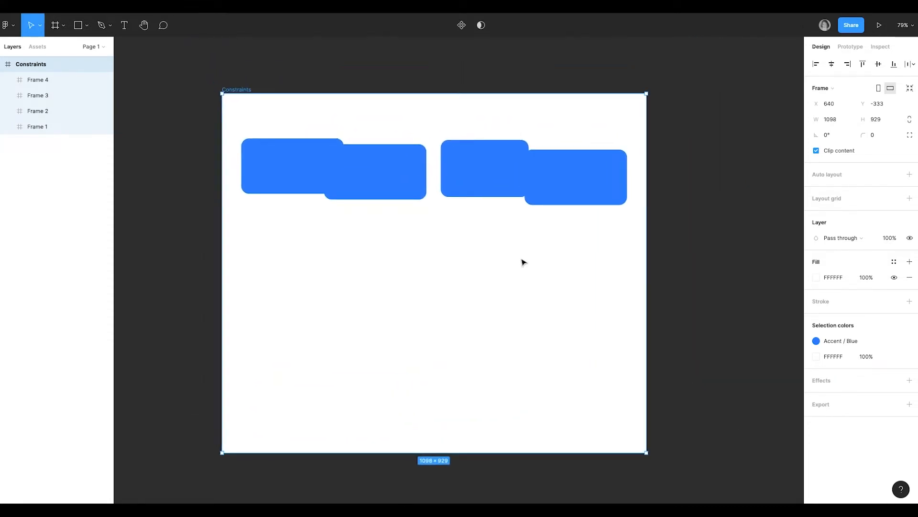
Step: Examine the constraint settings of the four blue rectangles, including the horizontal constraint options of Frame 3
click(334, 175)
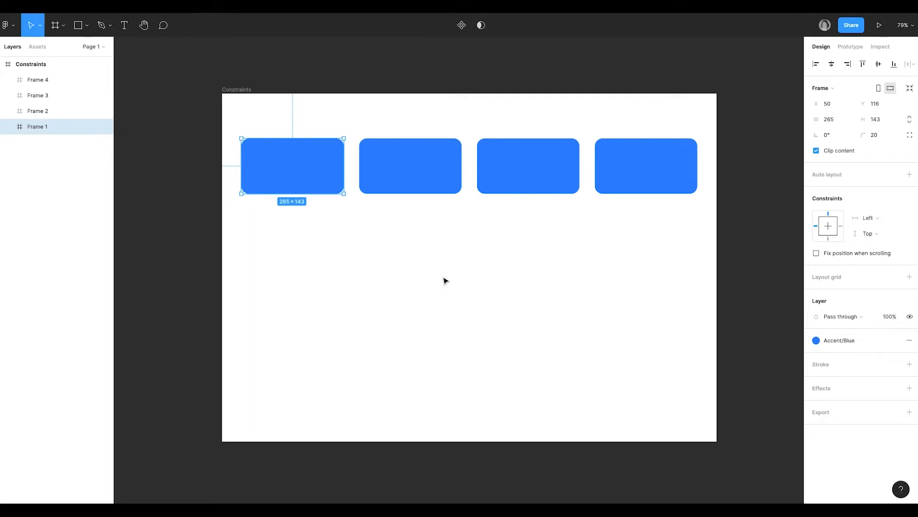
click(47, 65)
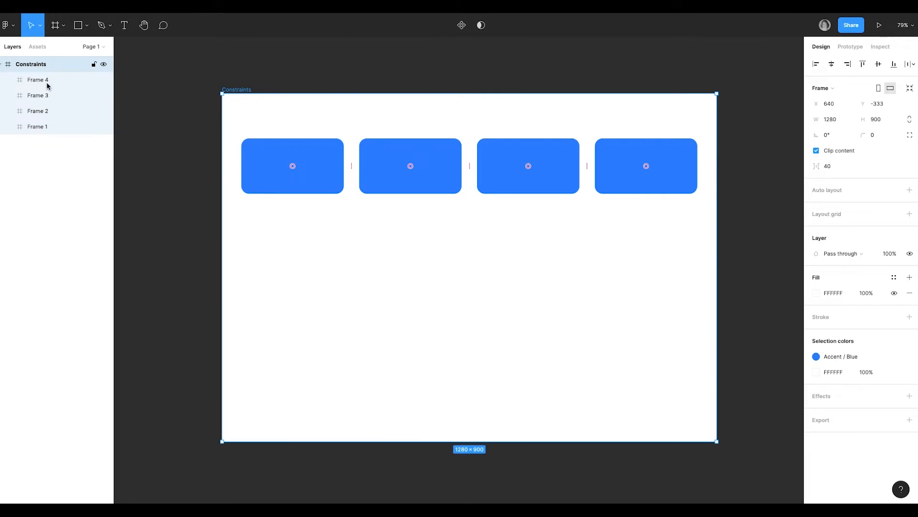
click(333, 189)
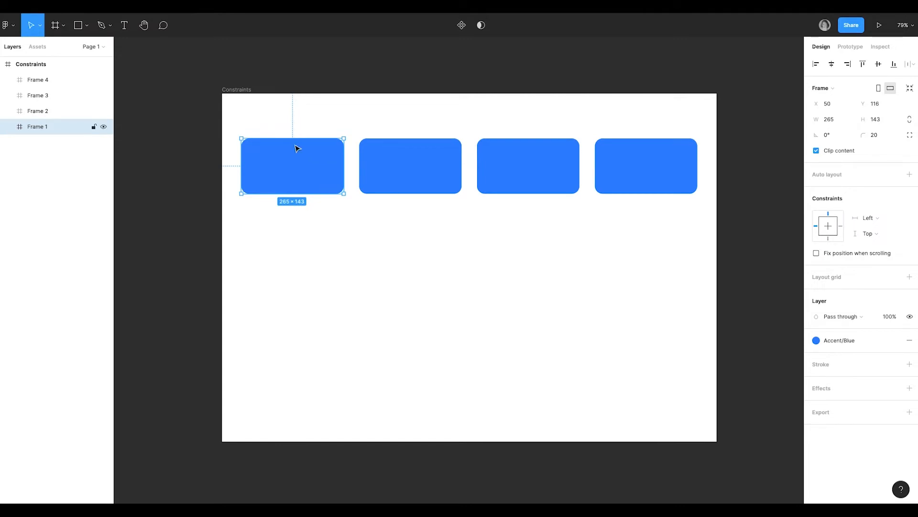
click(426, 170)
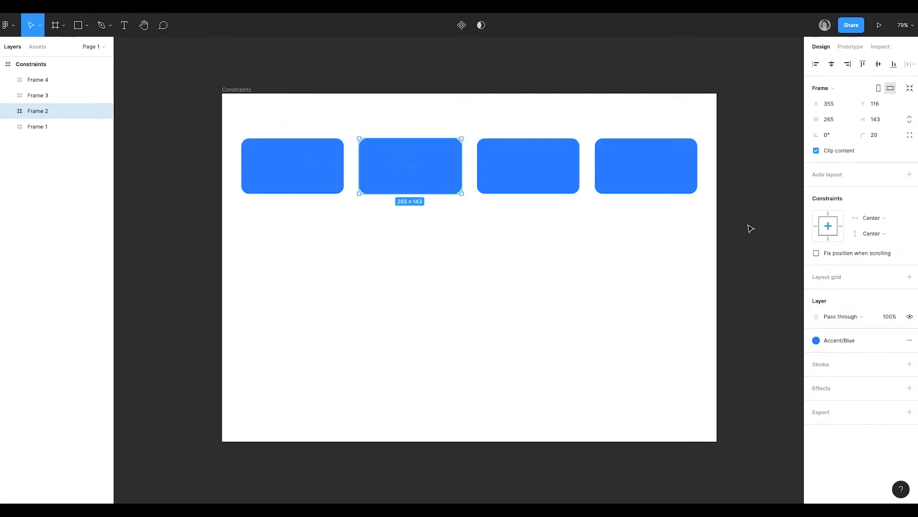
click(568, 189)
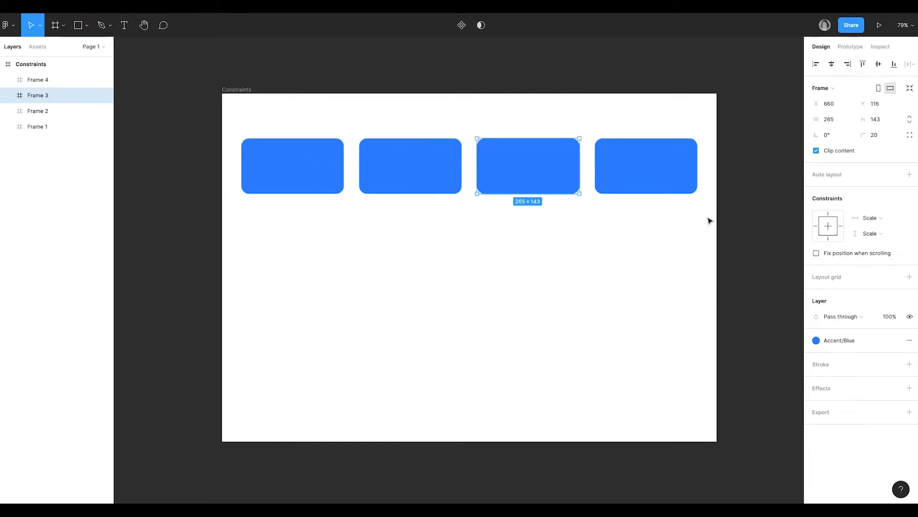
click(871, 223)
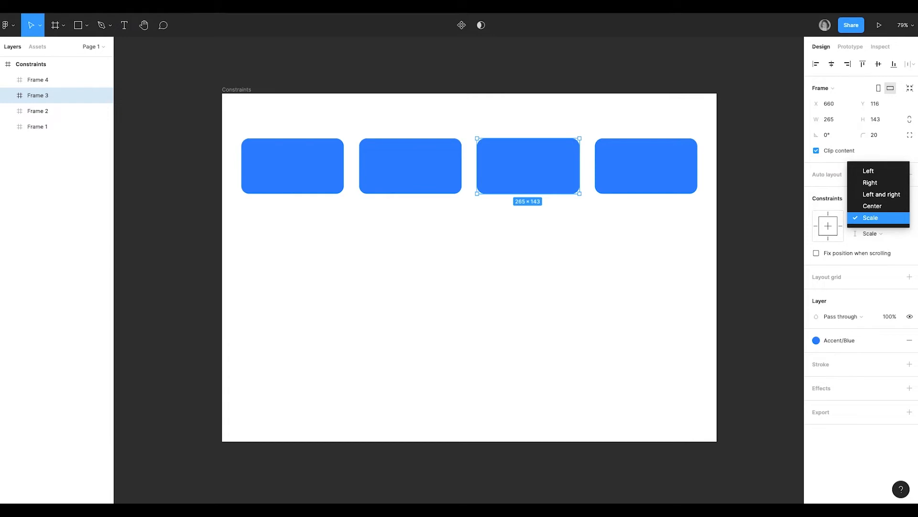
click(917, 222)
click(649, 164)
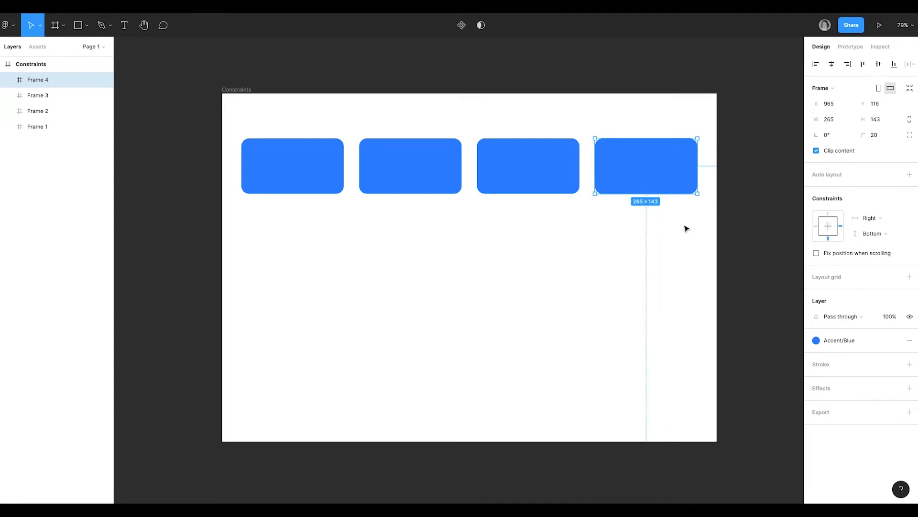
Step: Delete Frames 2, 3 and 4, and centre Frame 1 horizontally and vertically inside the Constraints frame
drag(737, 212, 394, 145)
key(Delete)
click(341, 146)
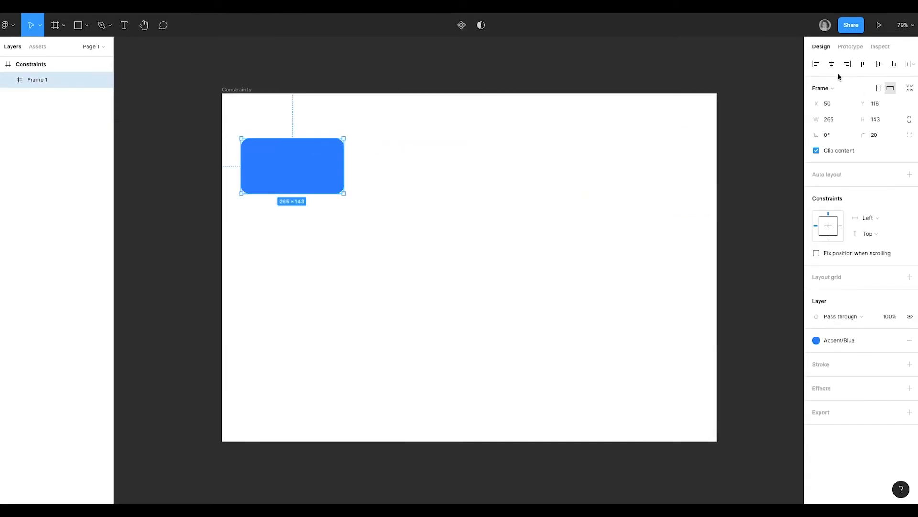
click(831, 64)
click(878, 64)
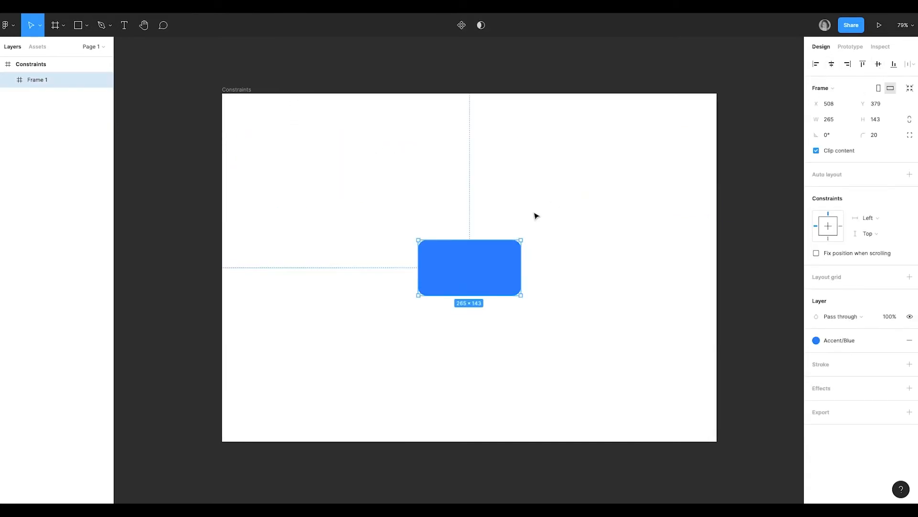
Step: Shrink the Constraints frame to about 1213 × 782 to test Frame 1's left and top constraints
click(234, 90)
drag(716, 439, 686, 395)
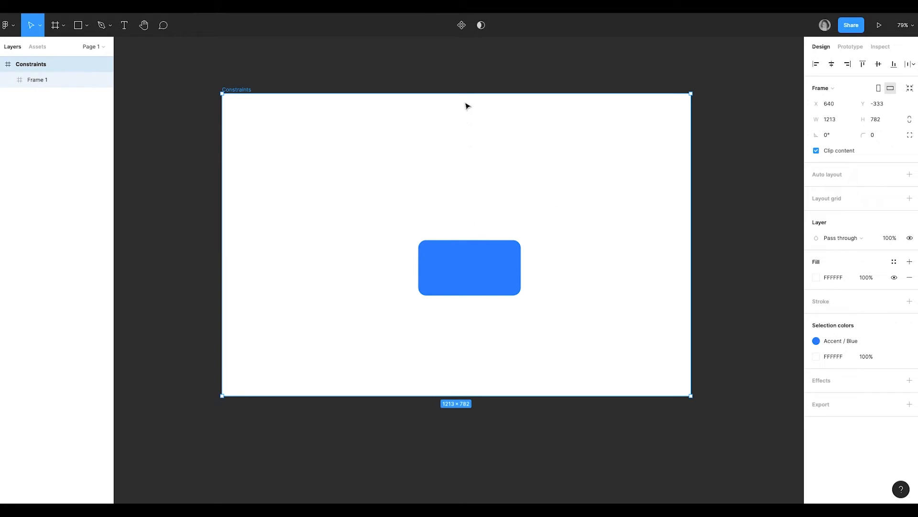
Step: Set Frame 1's horizontal and vertical constraints to Center
click(484, 263)
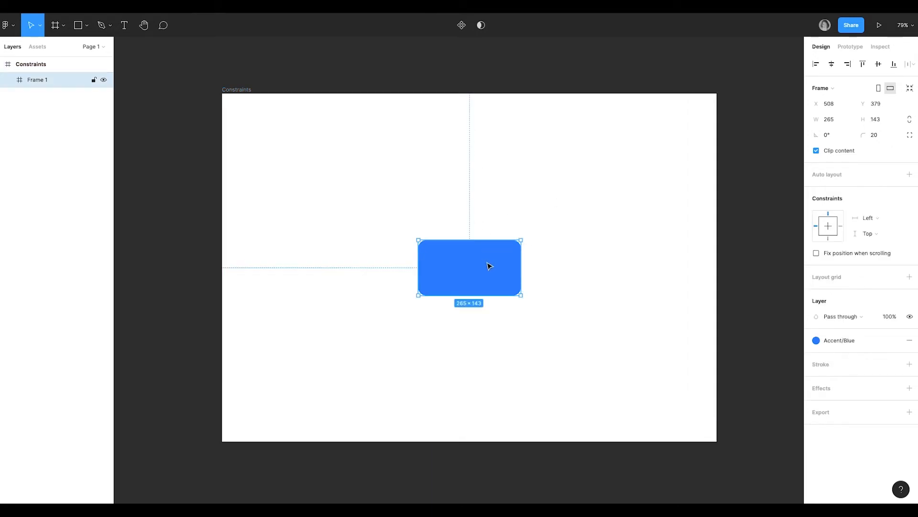
click(831, 226)
click(828, 230)
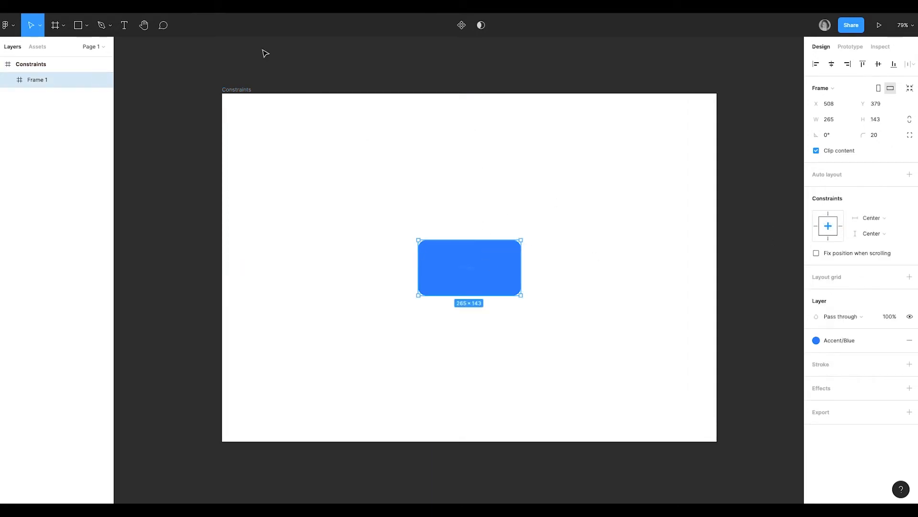
Step: Resize the Constraints frame to about 1314 × 892 to test the centre constraints
click(239, 86)
click(238, 90)
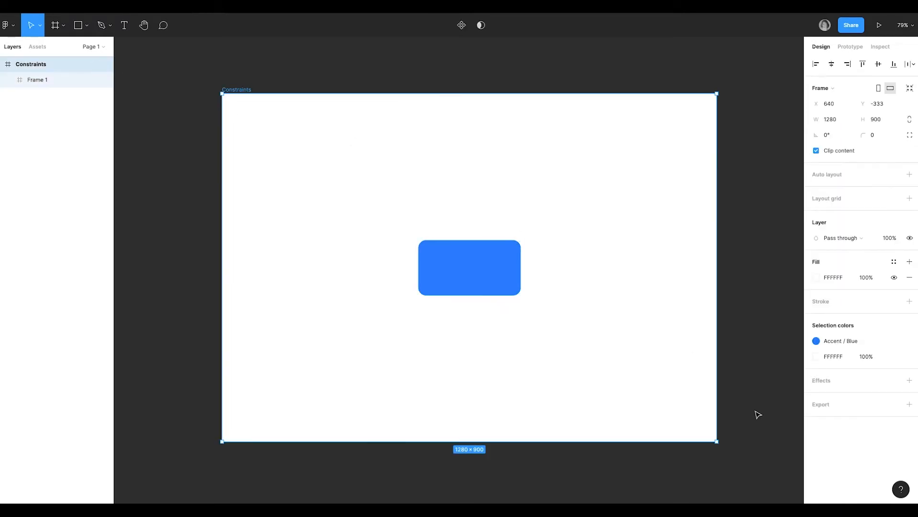
mouse_move(716, 441)
mouse_down()
mouse_move(674, 391)
mouse_move(731, 439)
mouse_up()
Step: Set Frame 1's constraints to Right and Bottom
click(500, 271)
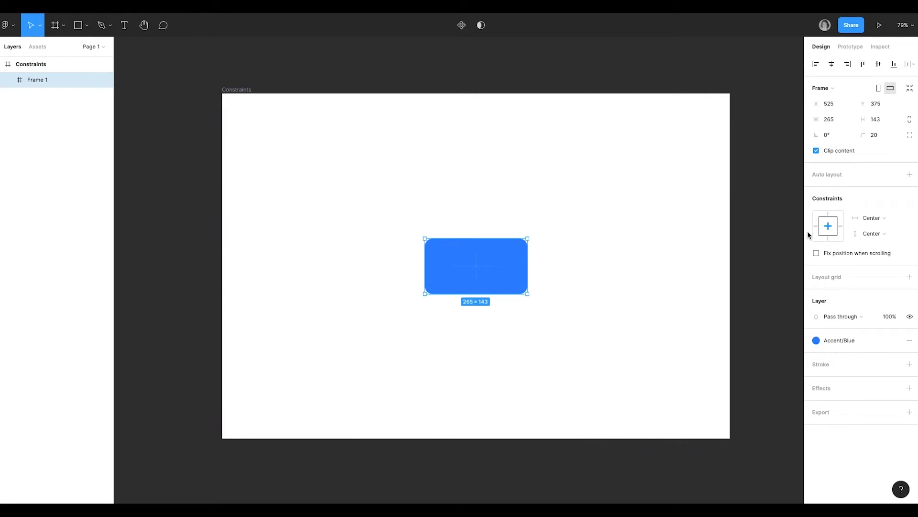
click(841, 227)
click(829, 239)
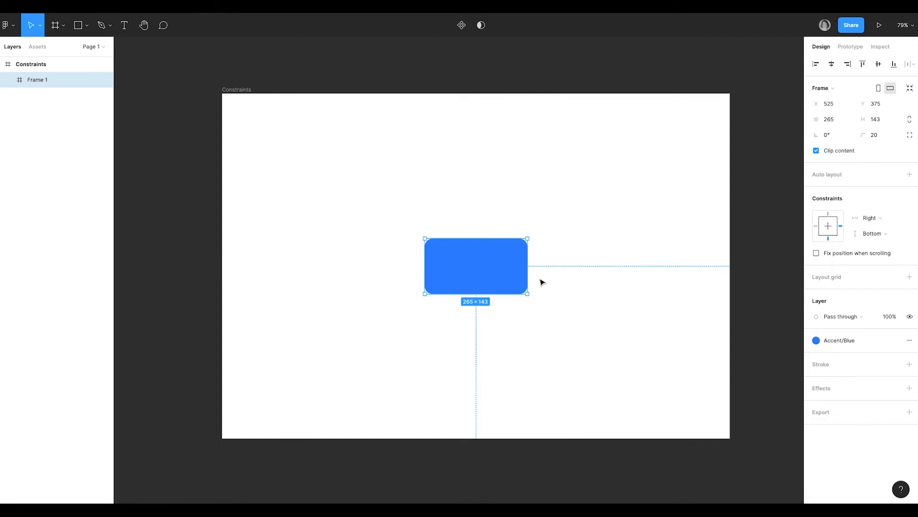
Step: Set Frame 1's horizontal and vertical constraints to Scale and shrink the Constraints frame to test the scaling
click(870, 218)
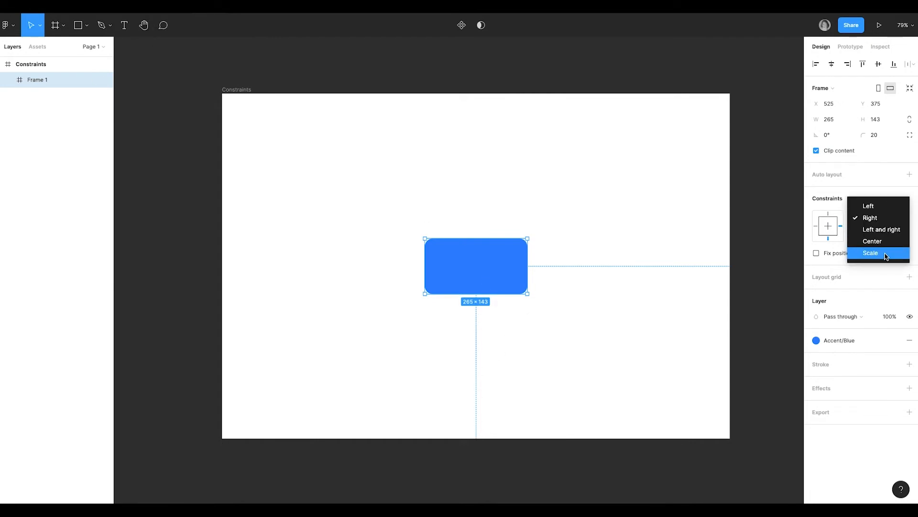
click(885, 252)
click(870, 233)
click(874, 267)
click(242, 94)
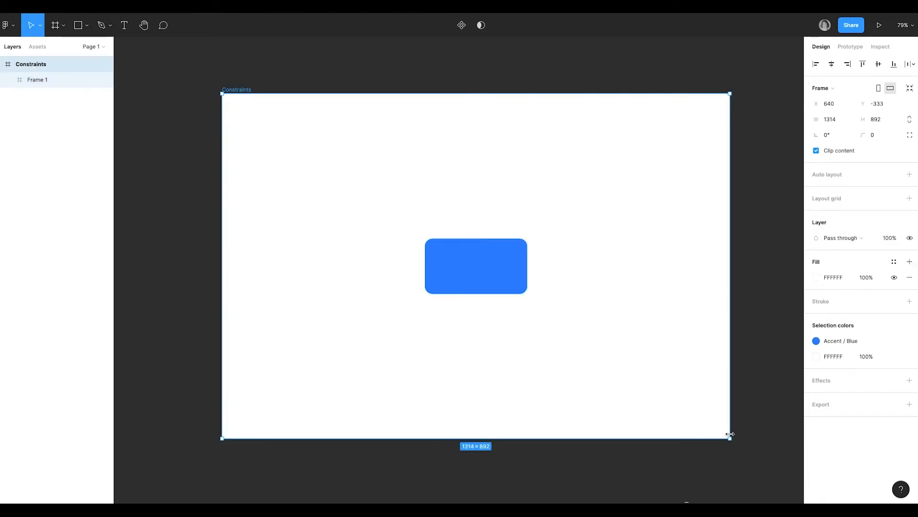
drag(729, 437, 551, 343)
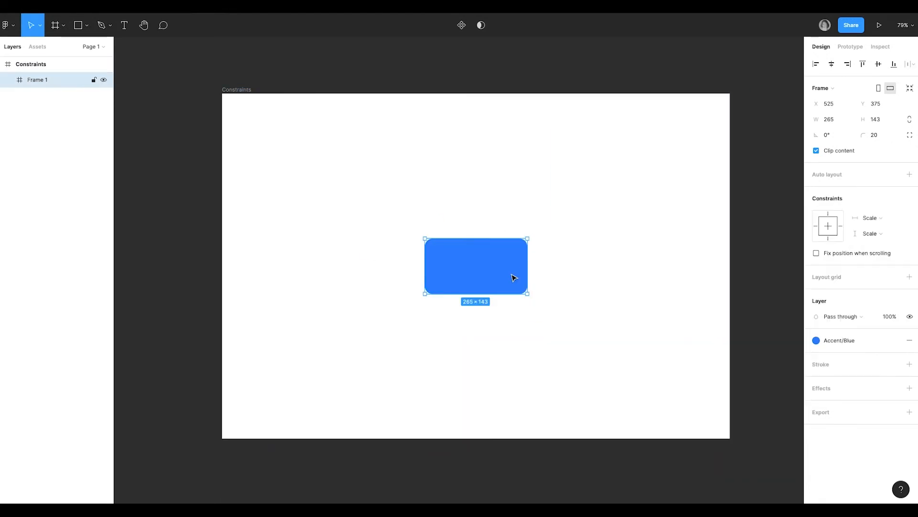
Step: Constrain Frame 1 to all four sides, using Left and right horizontally and Top and bottom vertically
click(816, 226)
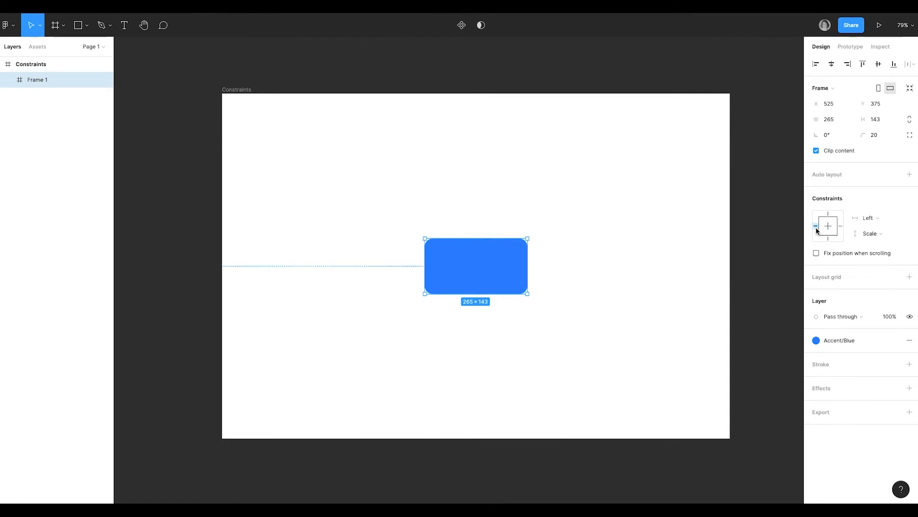
shift+click(842, 228)
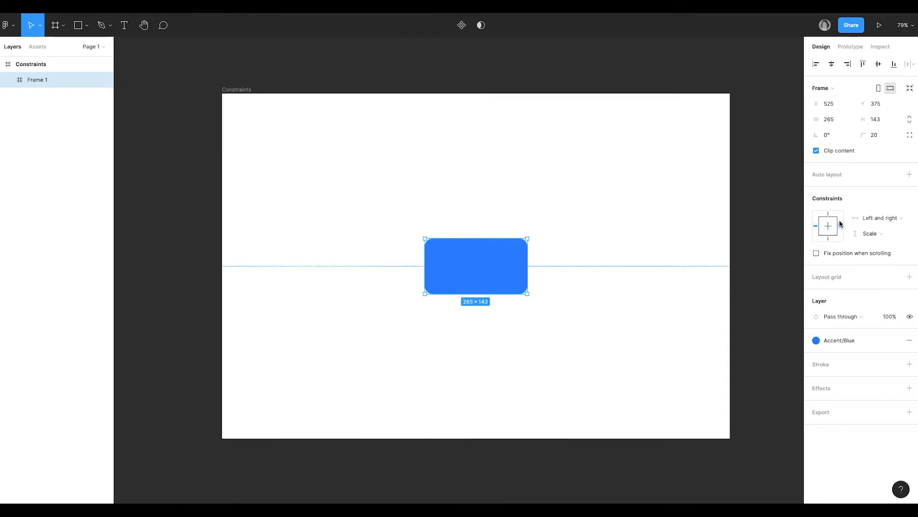
click(830, 214)
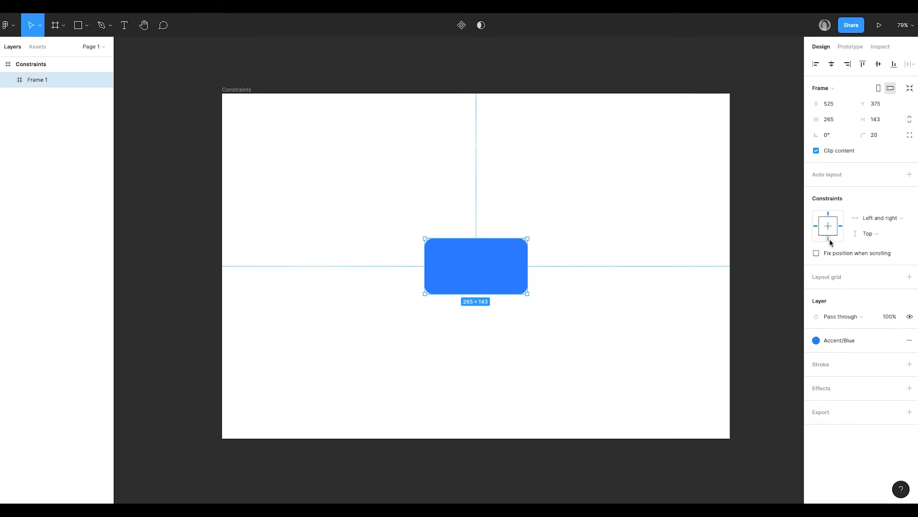
shift+click(830, 237)
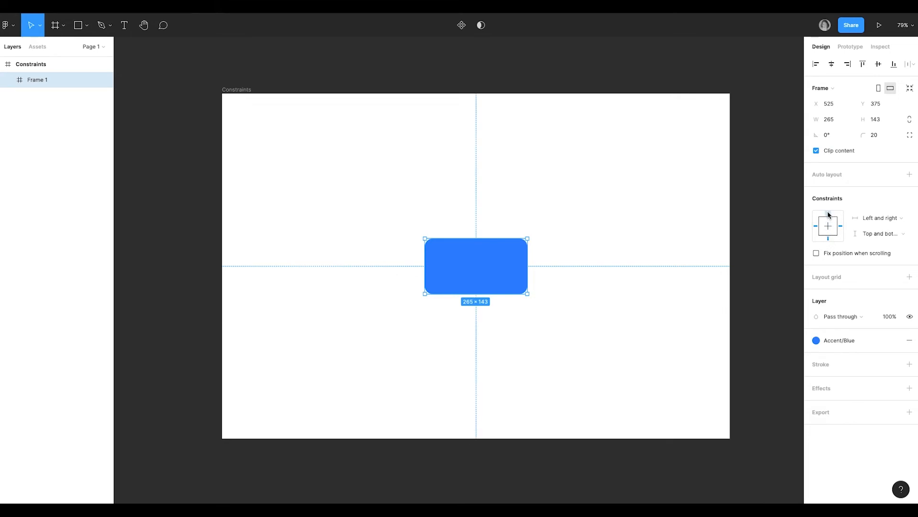
Step: Shrink the Constraints frame to test the four-sided constraints, and undo the resize
key(Escape)
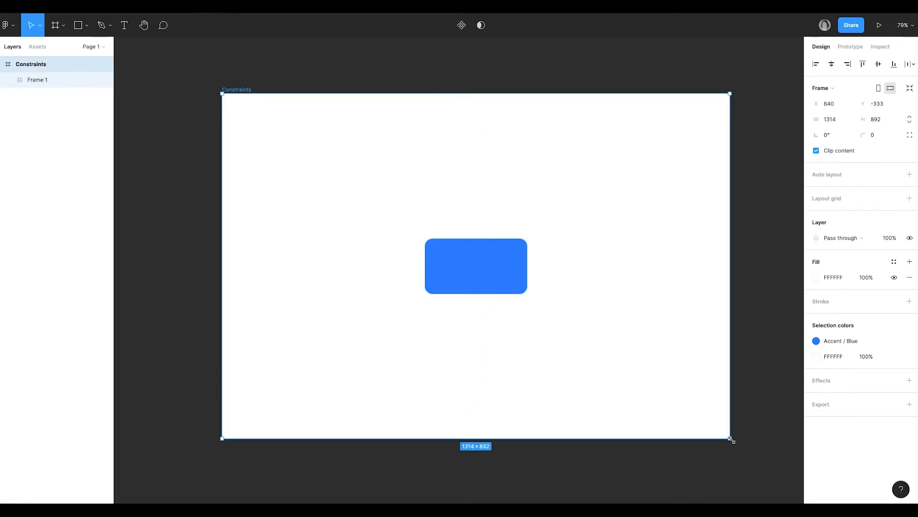
drag(730, 438, 678, 409)
key(ctrl+z)
Step: Set Frame 1's constraints back to Left and Top
click(495, 282)
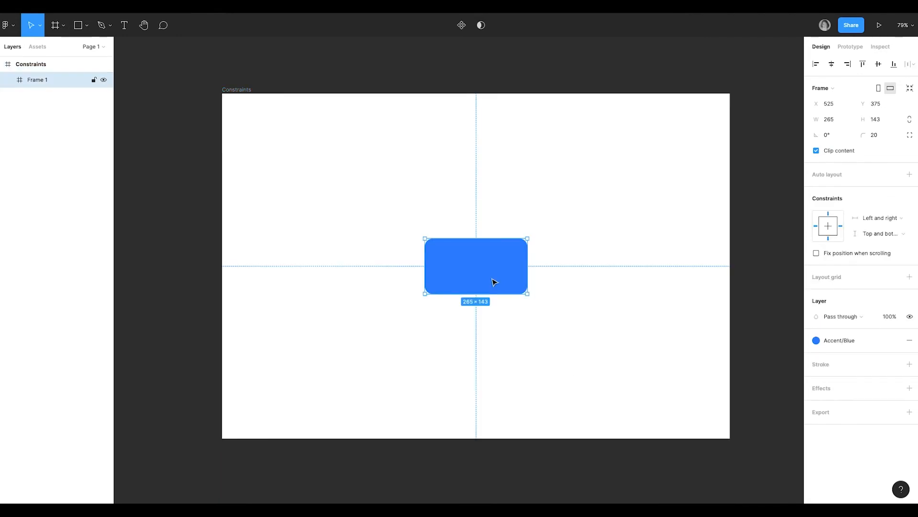
click(833, 227)
click(816, 226)
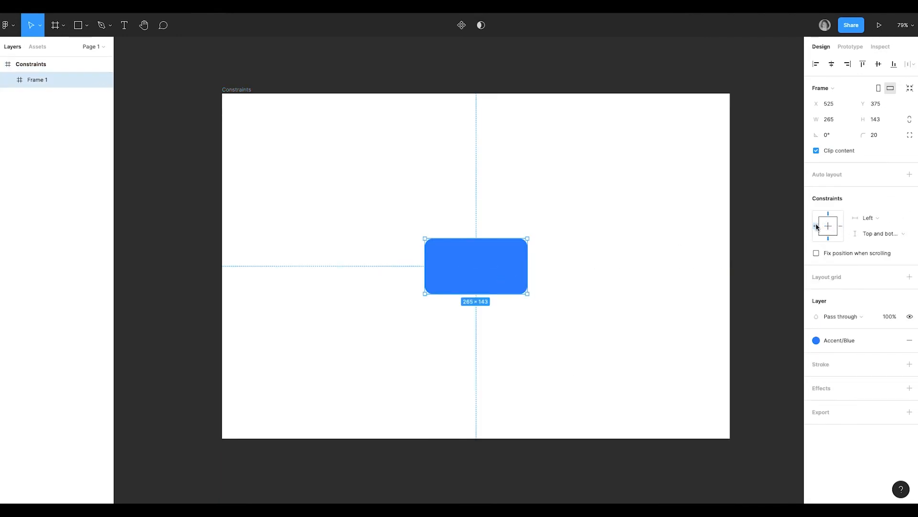
click(829, 215)
Step: Add the text "Hello" inside Frame 1 and centre it horizontally and vertically in the blue rectangle
key(t)
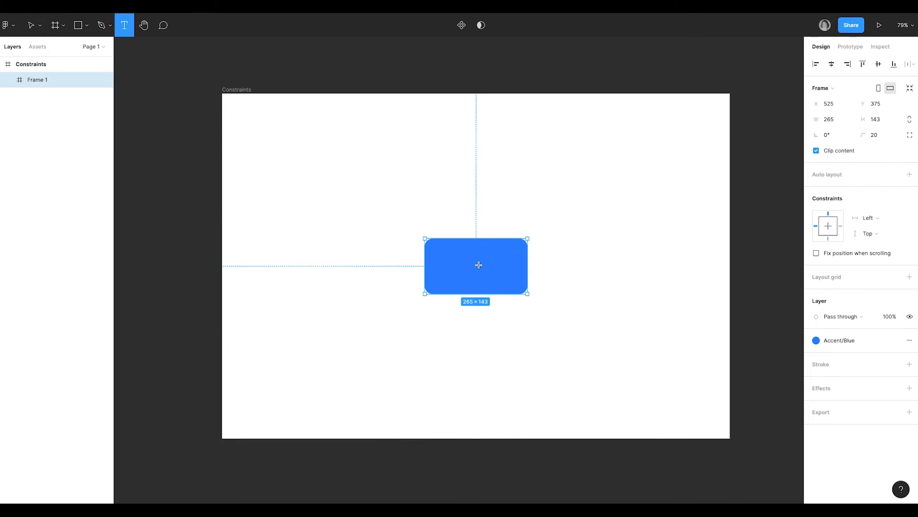
click(479, 265)
text(Hello)
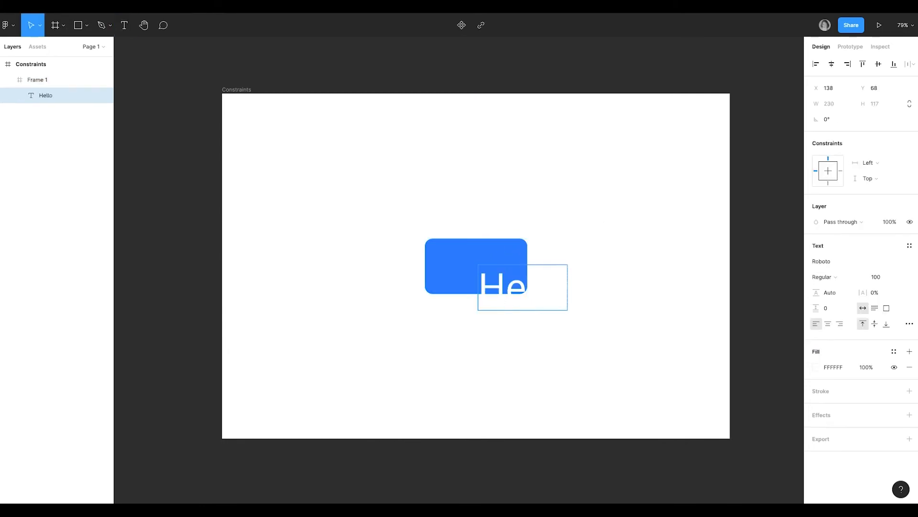
key(Escape)
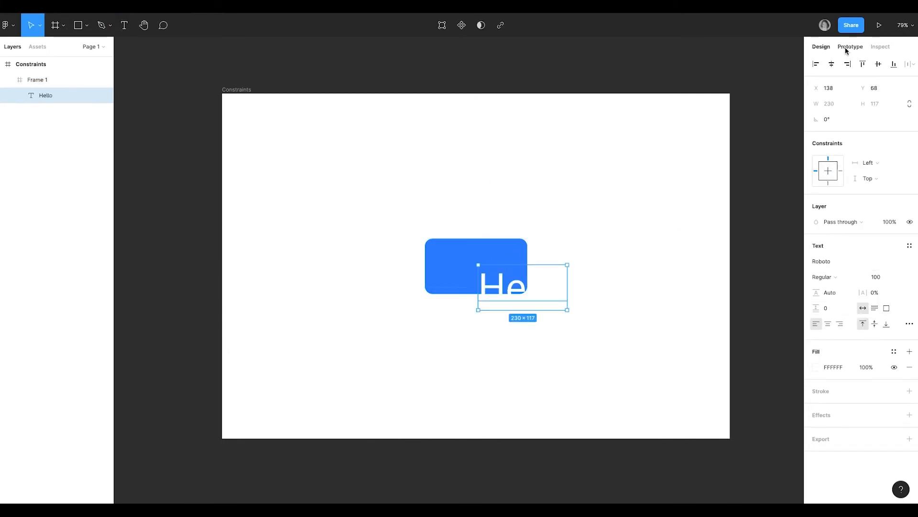
click(878, 64)
click(831, 63)
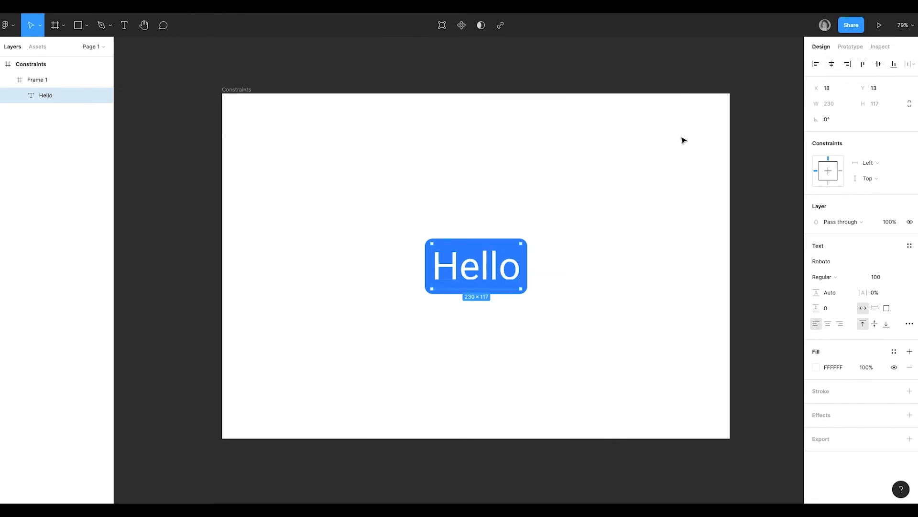
Step: Rename the Frame 1 layer as Button
double_click(32, 80)
text(Buu)
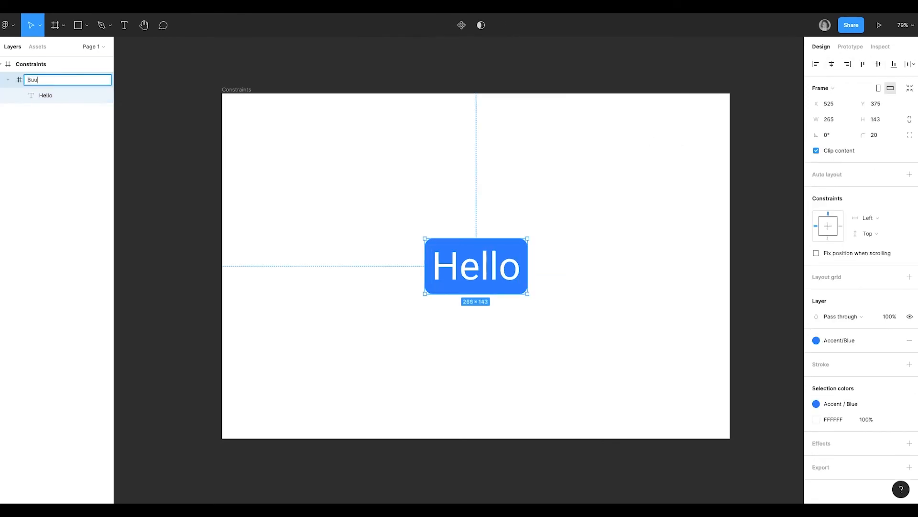
text(ton)
key(Return)
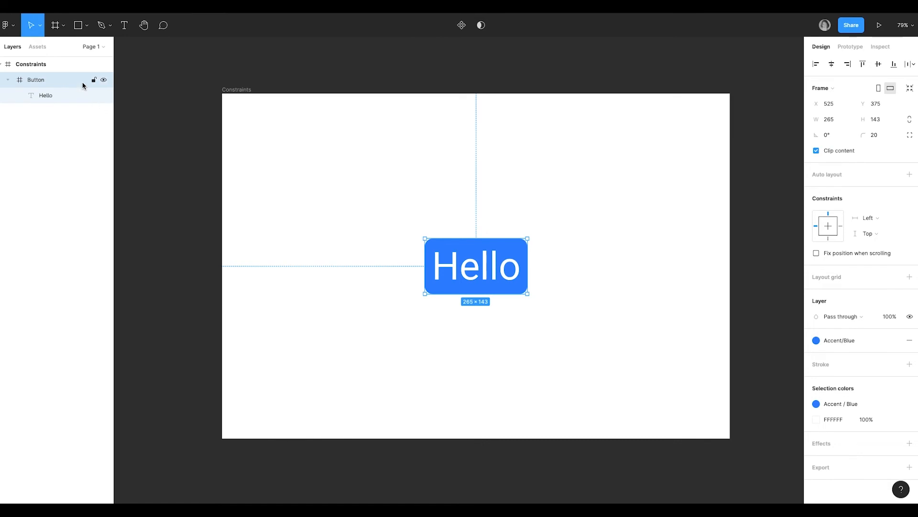
Step: Draw a rectangle over the button, fit its width to 265, and place it inside the Button frame beneath the Hello text
click(77, 26)
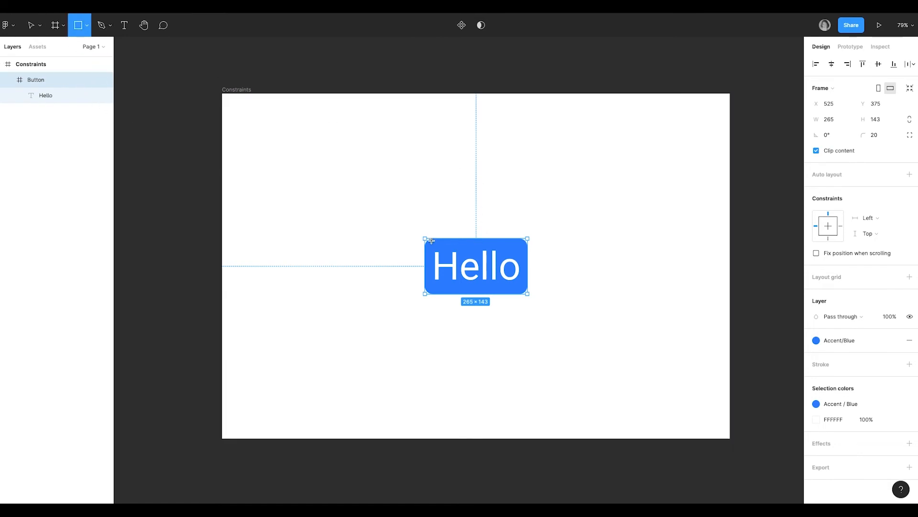
drag(426, 238, 530, 295)
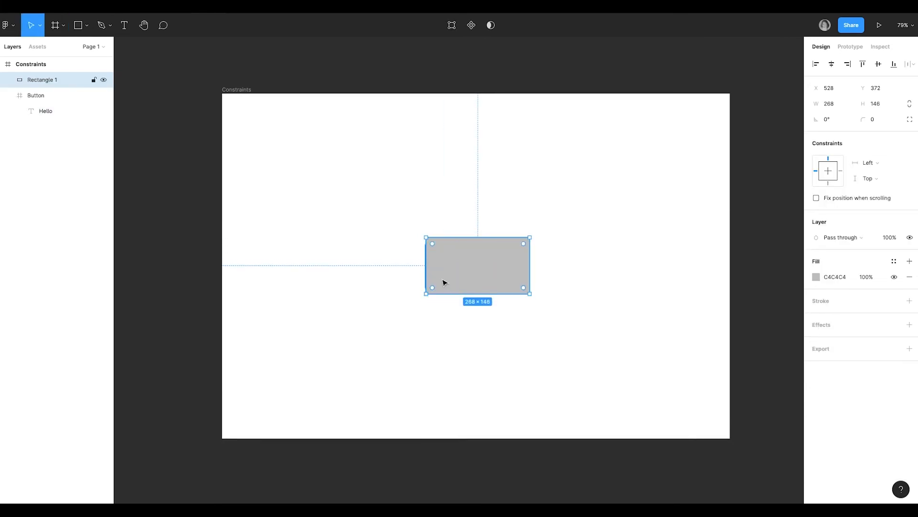
drag(423, 266, 423, 265)
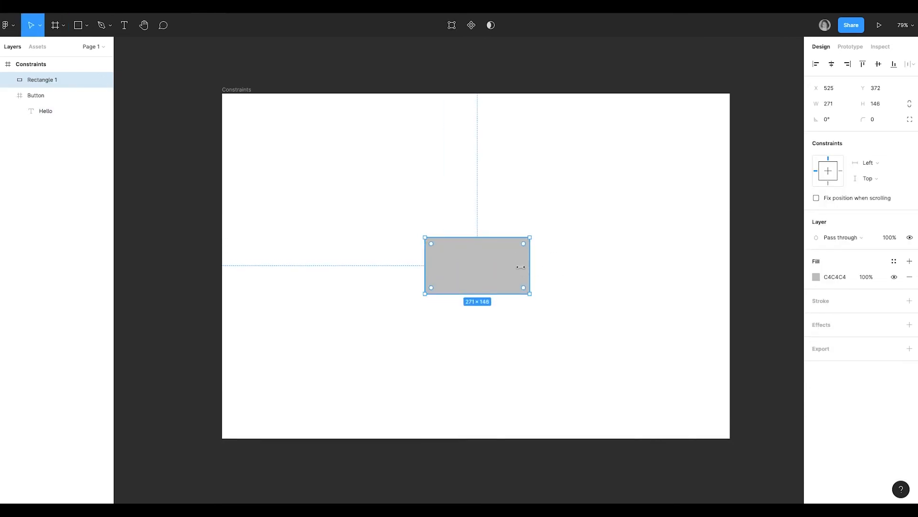
drag(528, 267, 528, 267)
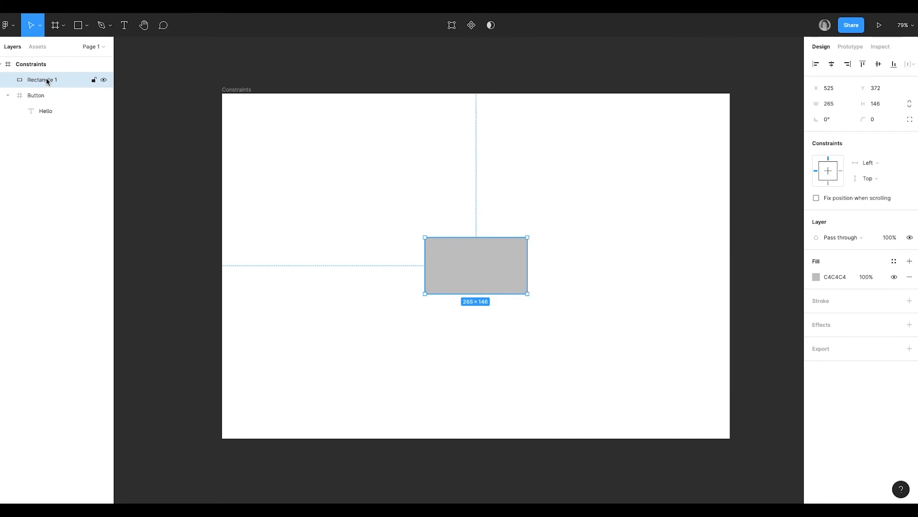
drag(45, 81, 60, 119)
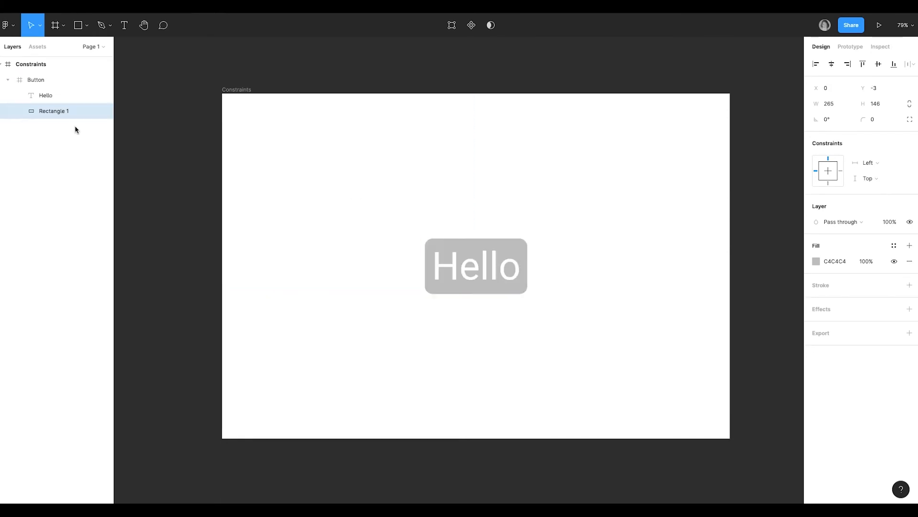
Step: Fill Rectangle 1 with the Accent colour style Hover blue
click(894, 245)
scroll(872, 387, down, 3)
scroll(872, 387, down, 1)
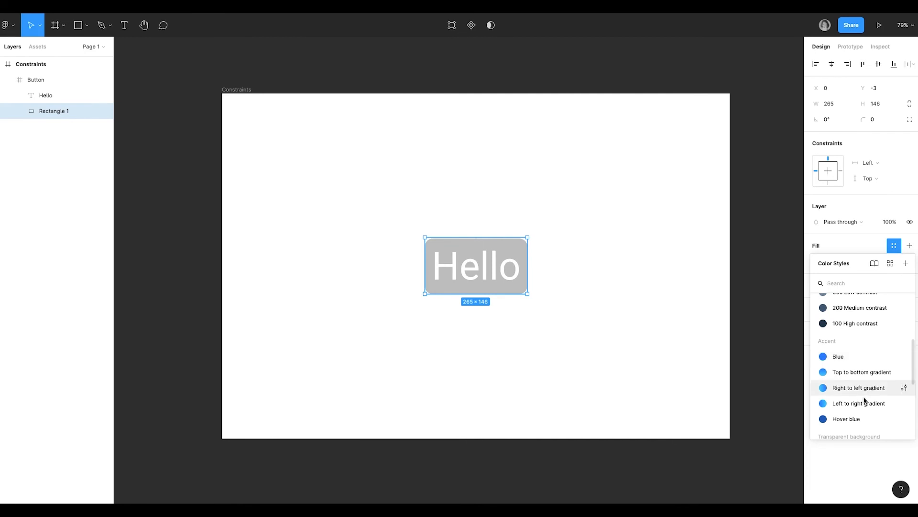
click(846, 419)
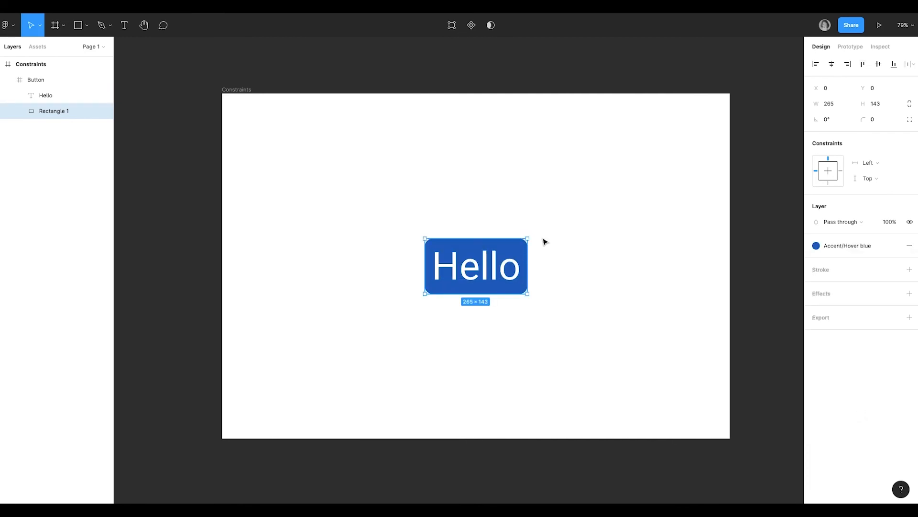
click(546, 242)
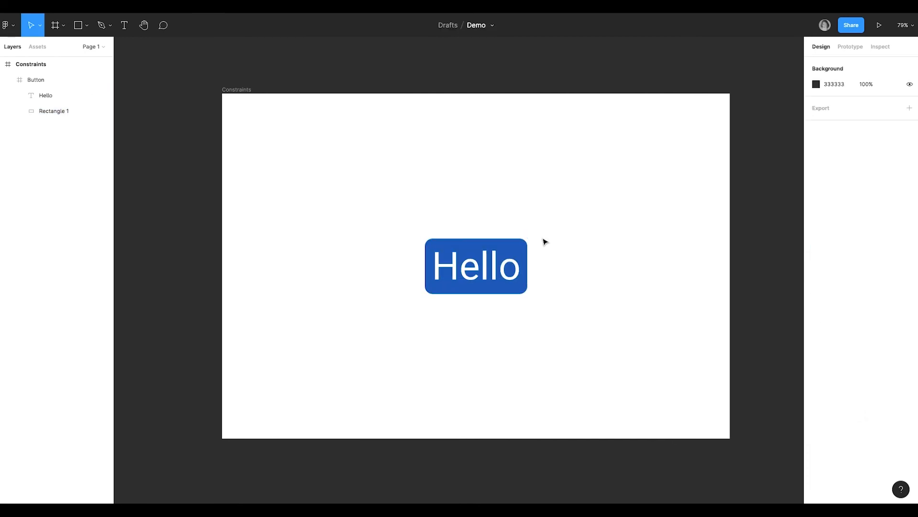
Step: Turn off Clip content for the Button frame and enlarge the frame to test how its contents respond
click(513, 254)
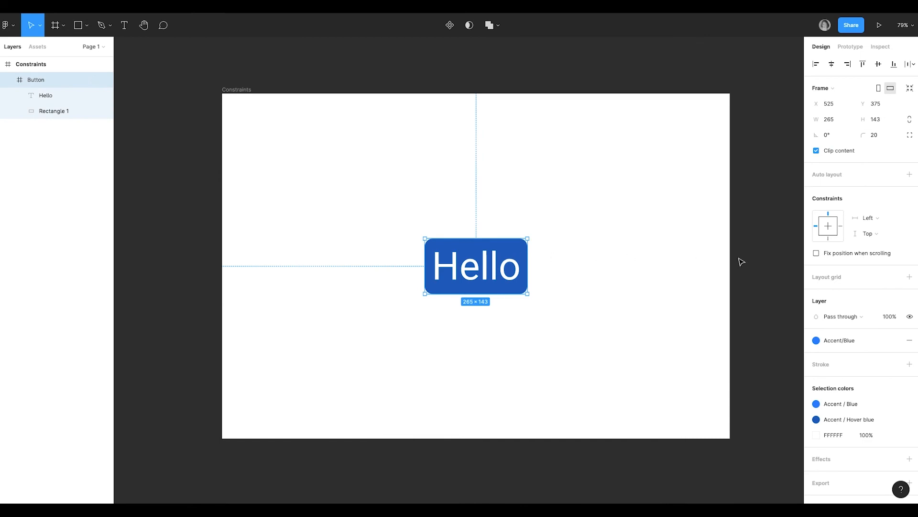
click(844, 152)
drag(528, 292, 623, 327)
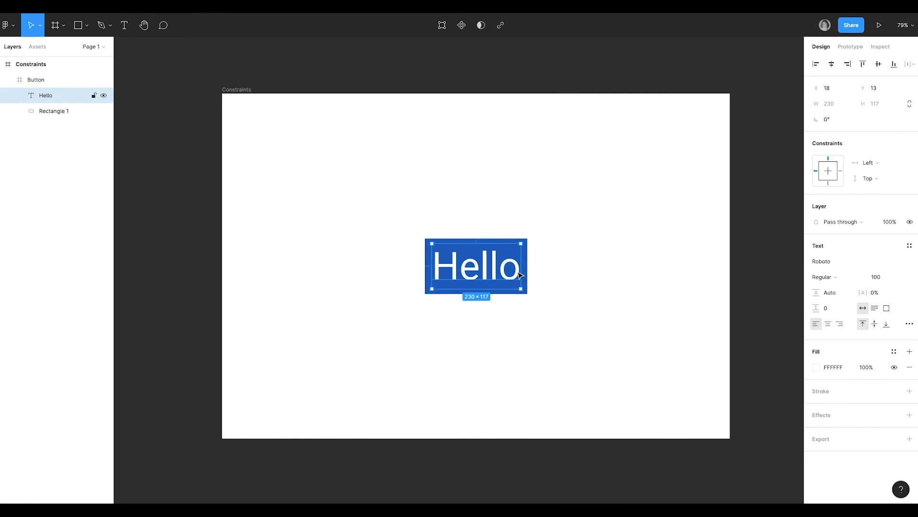
Step: Constrain the Hello text to the centre of the Button frame
click(835, 172)
click(830, 172)
Step: Set Rectangle 1's horizontal and vertical constraints to Scale, and select the Button frame
click(50, 111)
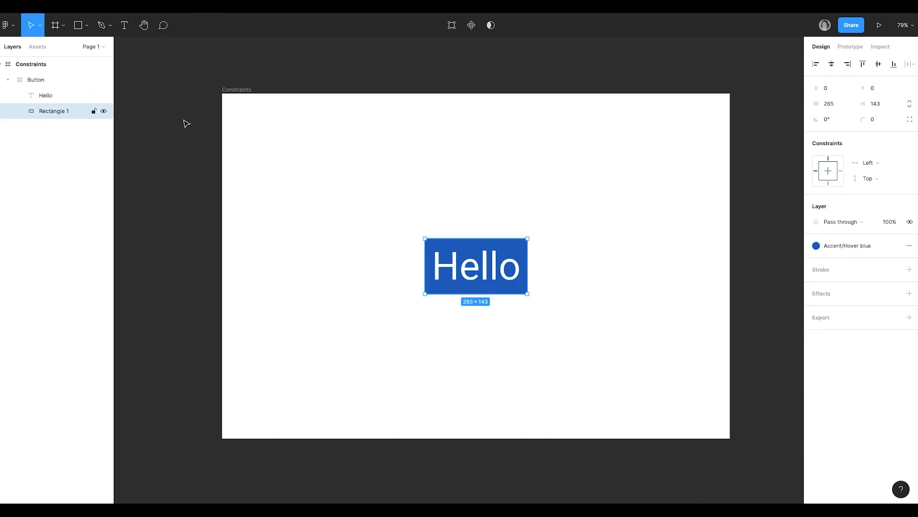
click(877, 167)
click(875, 208)
click(876, 179)
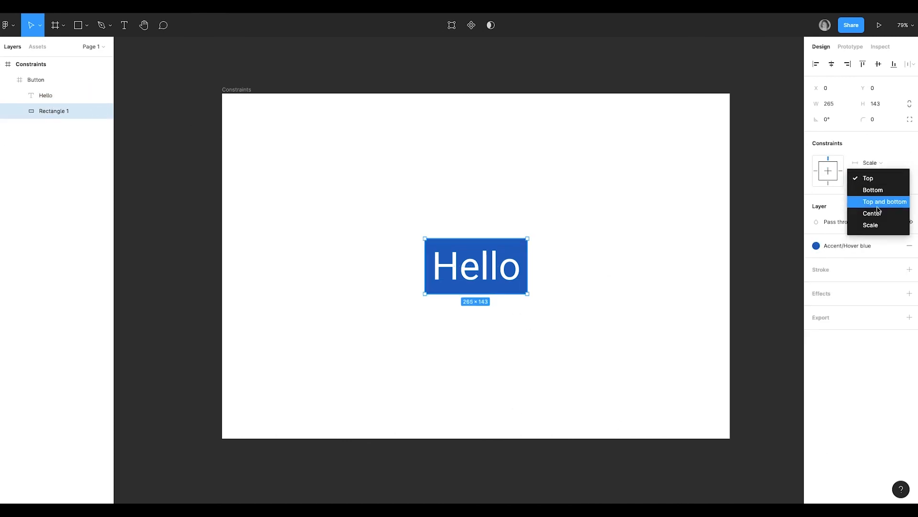
click(872, 225)
click(53, 83)
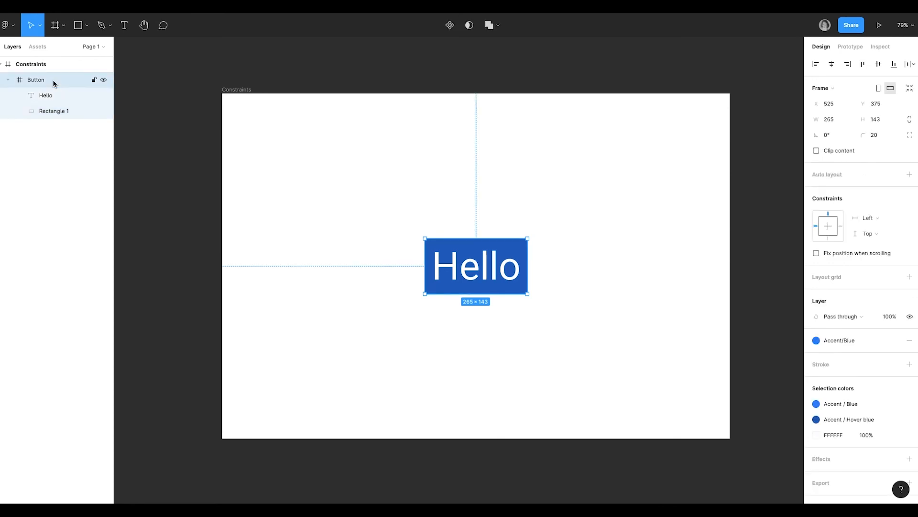